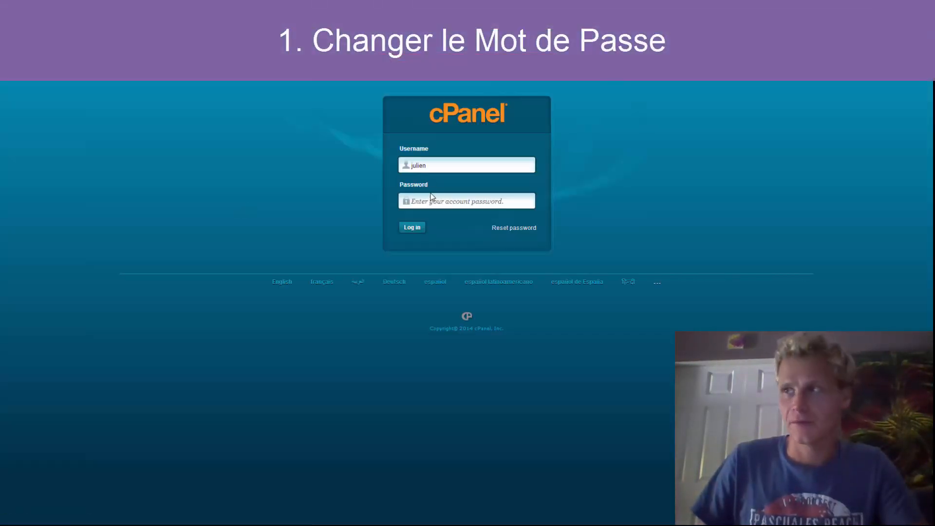
# Log in with the account password and dismiss the Cloud Backup promotion.
pyautogui.click(431, 197)
pyautogui.hotkey('ctrl', 'v')
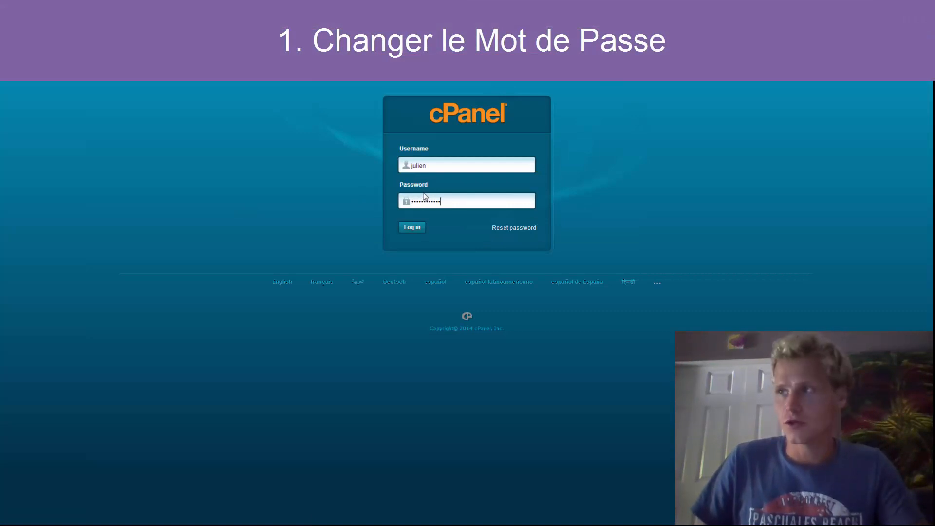
pyautogui.press('Return')
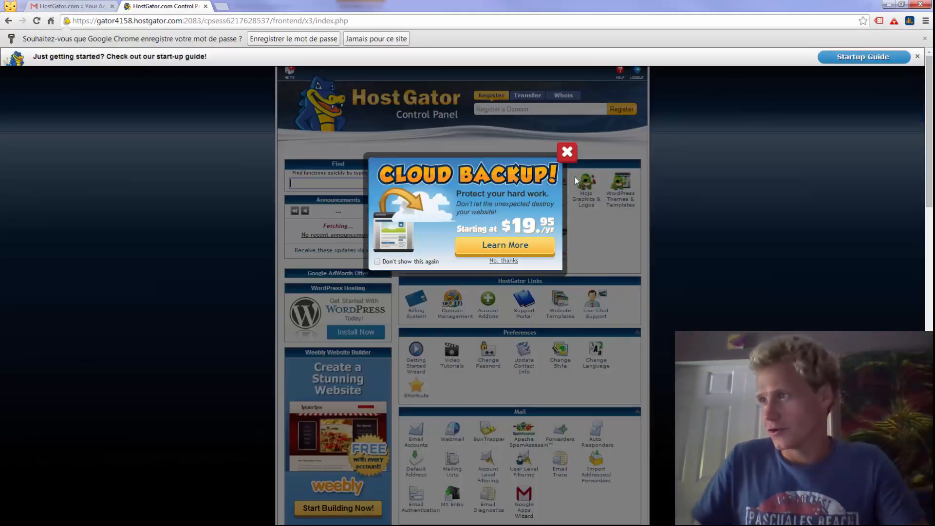
pyautogui.click(690, 241)
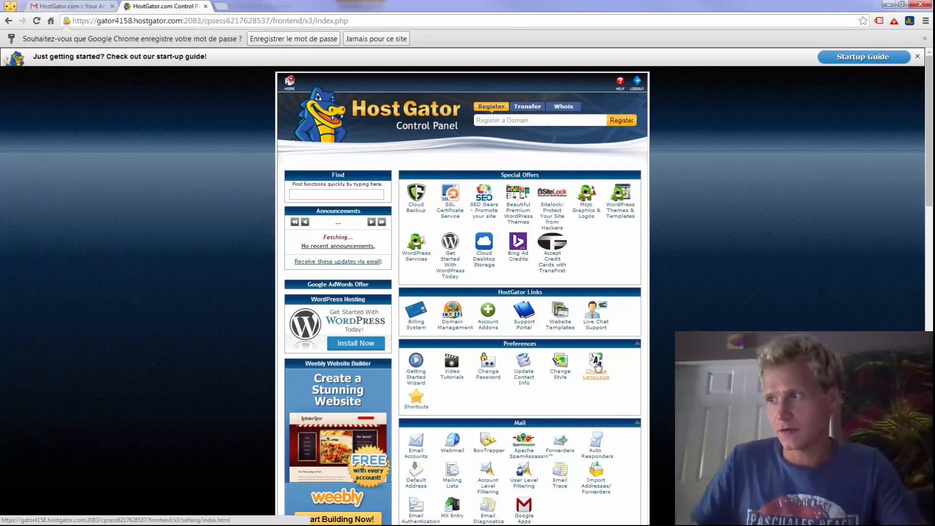
# Change the account password by entering the current password and a new Very Strong password twice.
pyautogui.click(493, 381)
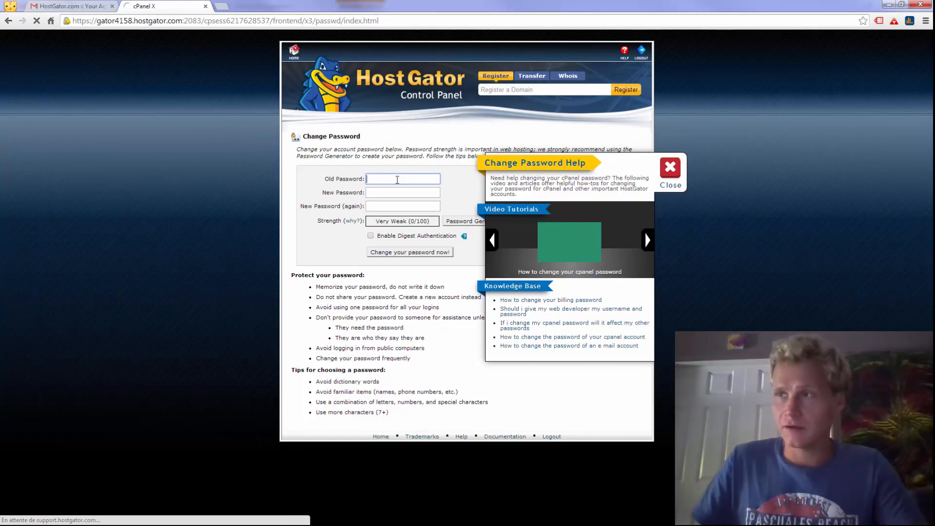
pyautogui.hotkey('ctrl', 'v')
pyautogui.click(669, 167)
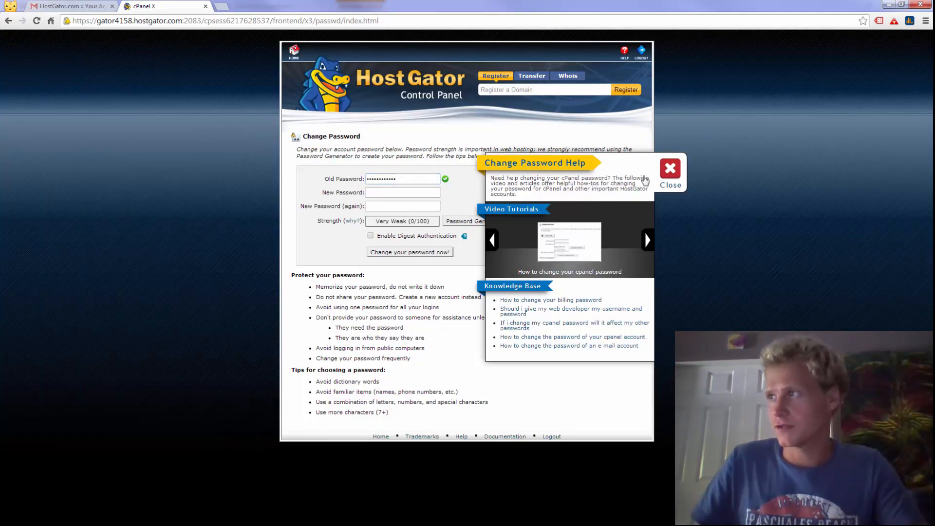
pyautogui.click(415, 194)
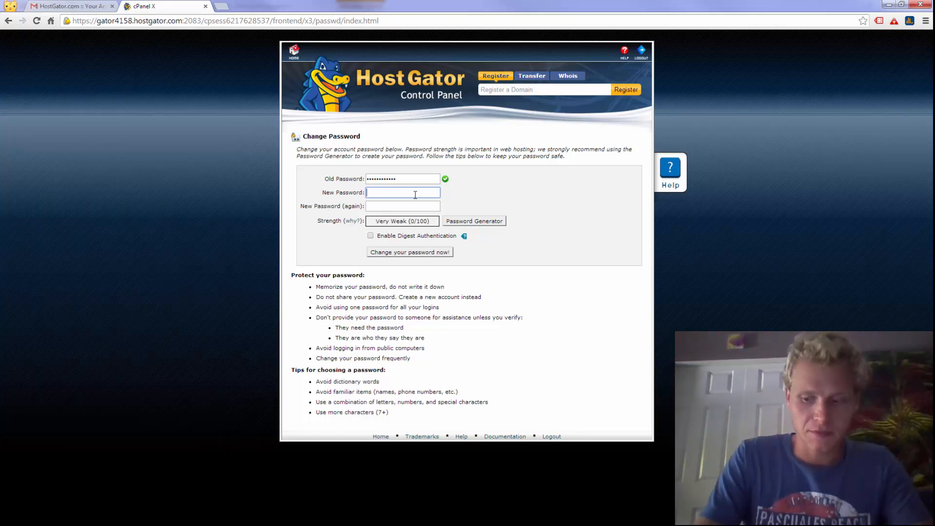
pyautogui.write('•••••••')
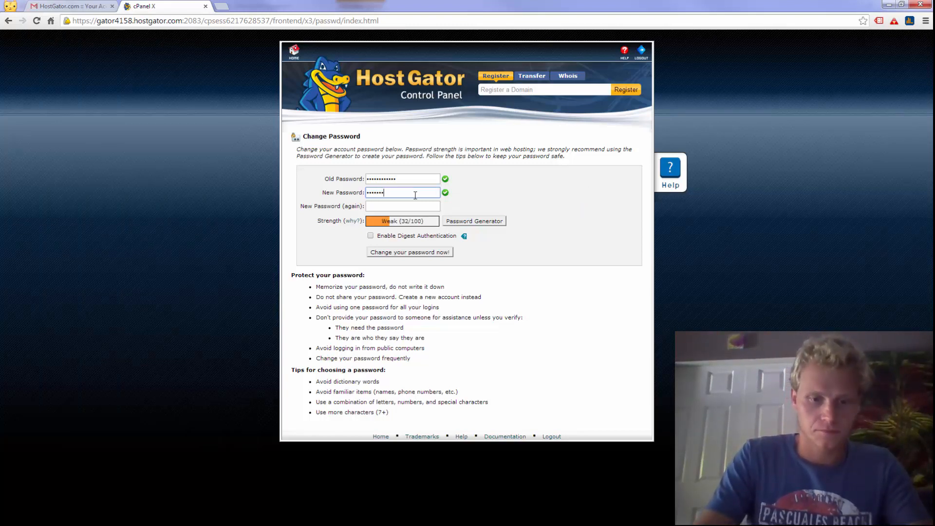
pyautogui.write('•••')
pyautogui.press('Tab')
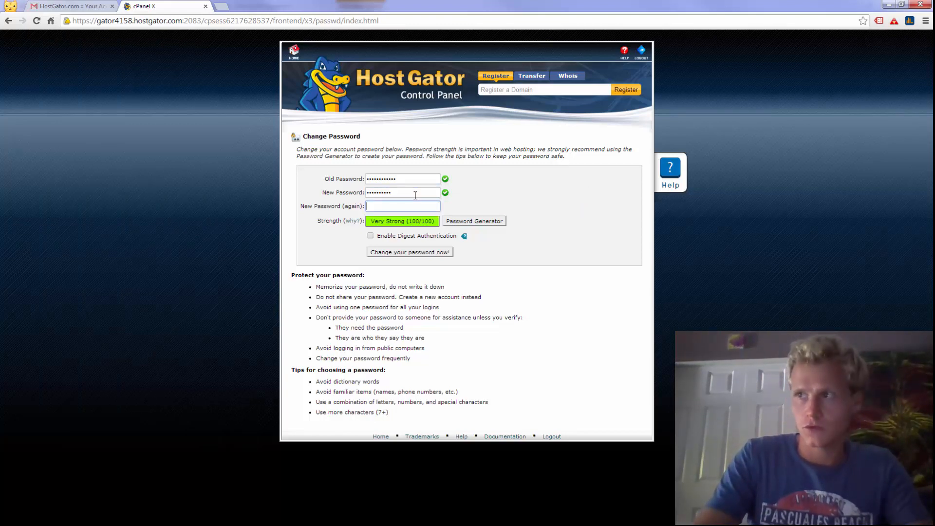
pyautogui.write('••••••••••')
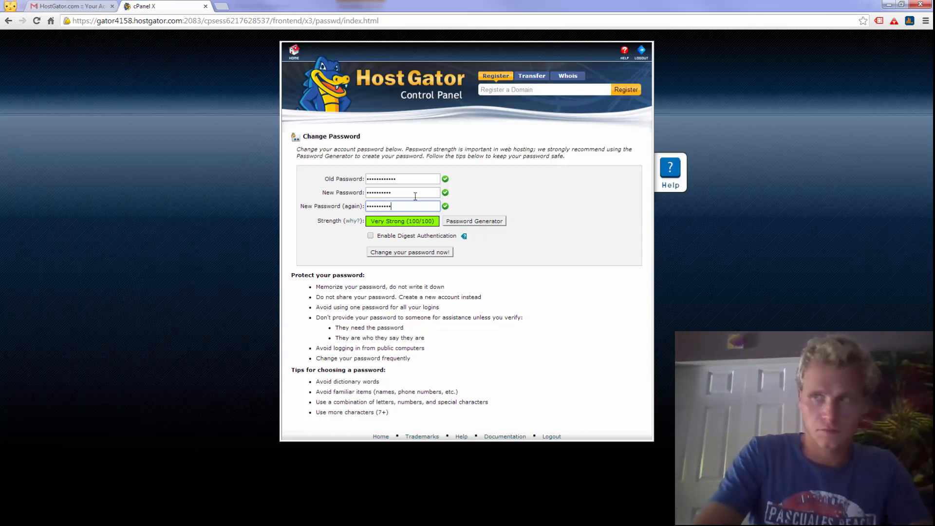
pyautogui.click(415, 254)
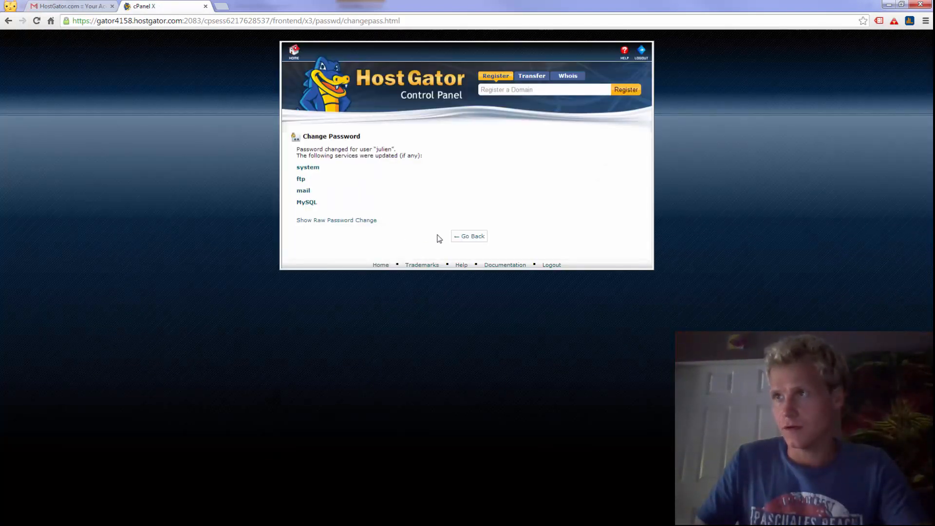
# Sign back in with the username and new password, resubmitting after the invalid-login error.
pyautogui.click(461, 237)
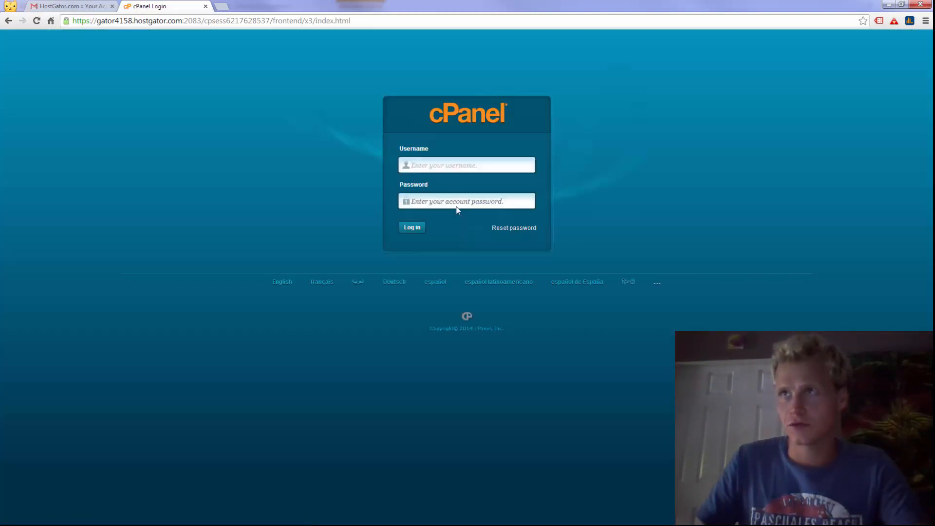
pyautogui.click(436, 164)
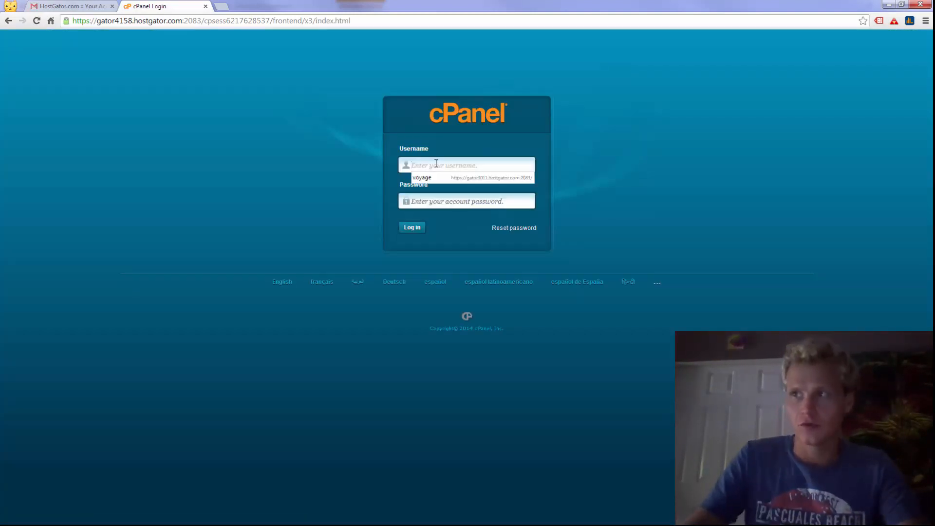
pyautogui.write('Julien')
pyautogui.press('Tab')
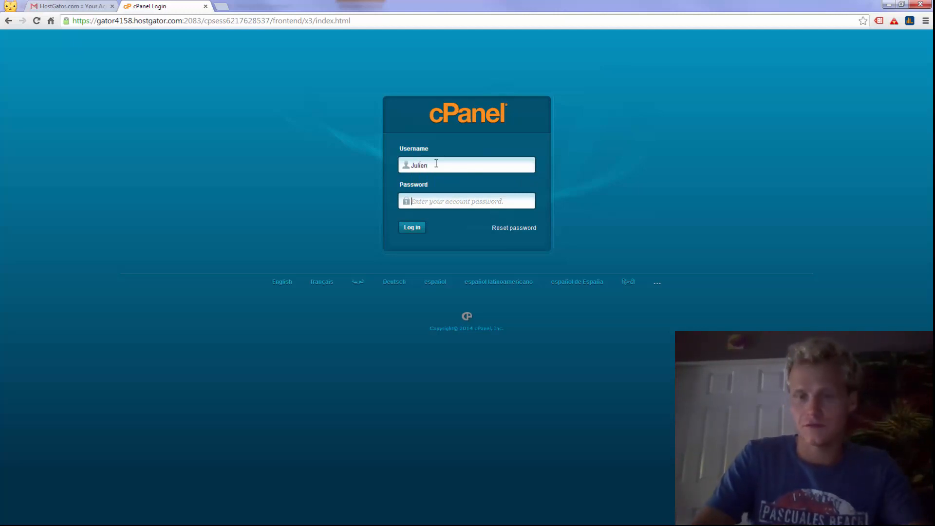
pyautogui.write('••••••••••')
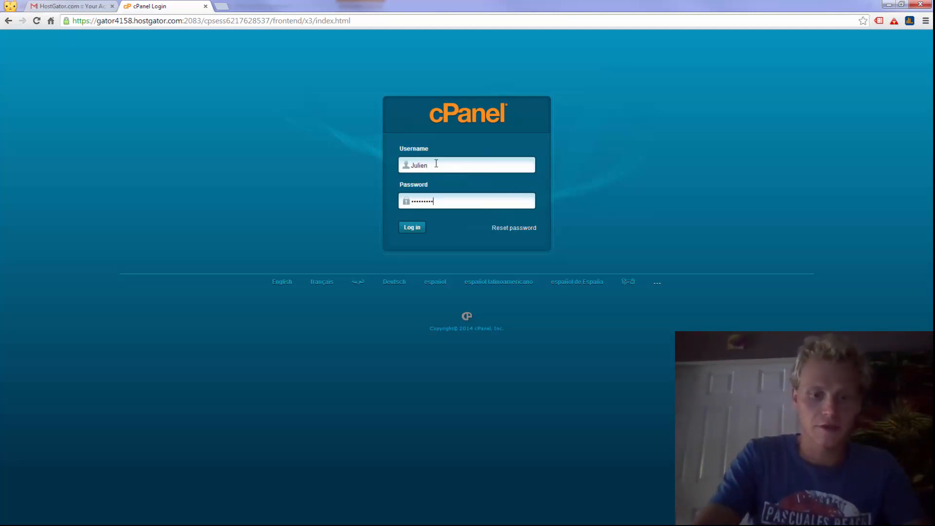
pyautogui.press('Return')
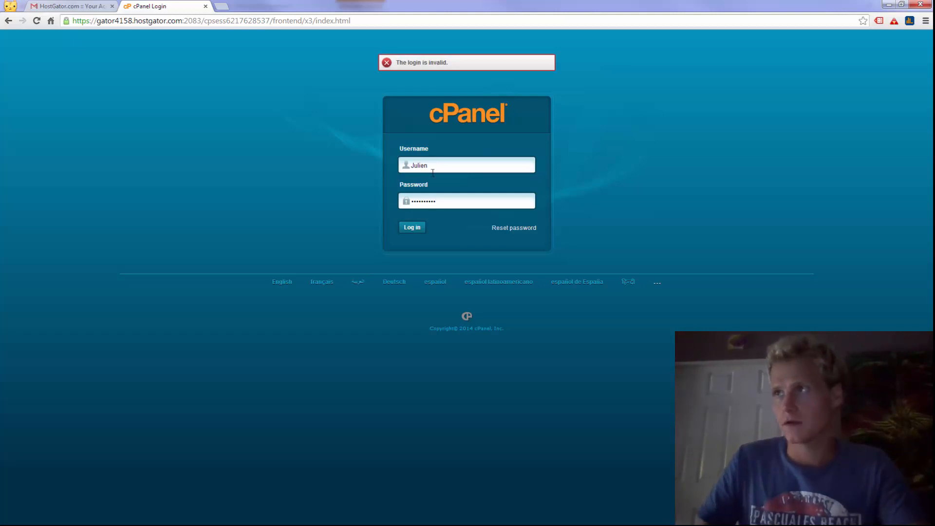
pyautogui.write('••••••••••')
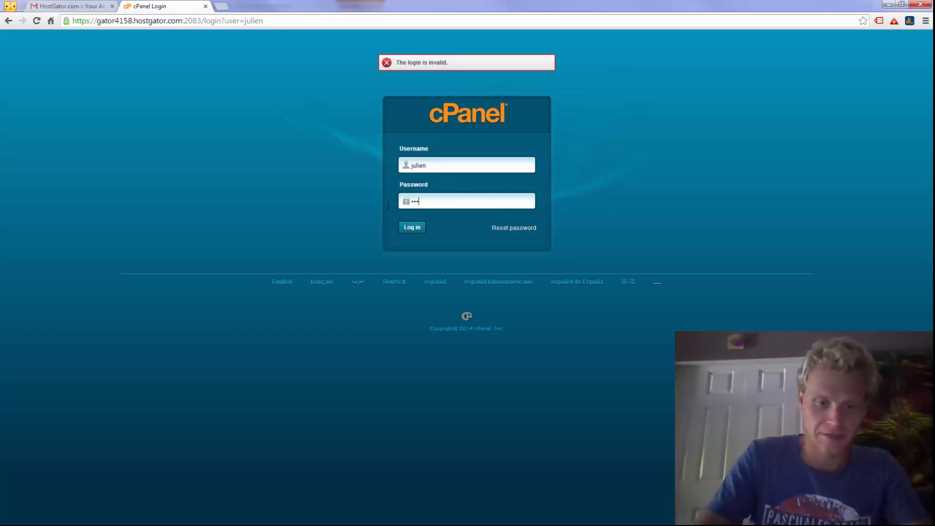
pyautogui.press('Return')
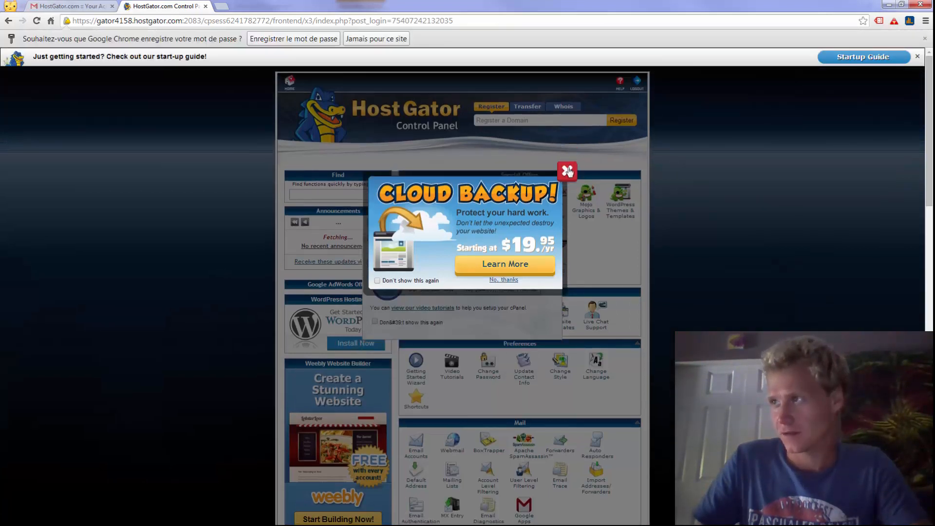
# Close the Cloud Backup and Welcome popups and go to Mail > Email Accounts.
pyautogui.click(568, 170)
pyautogui.click(367, 239)
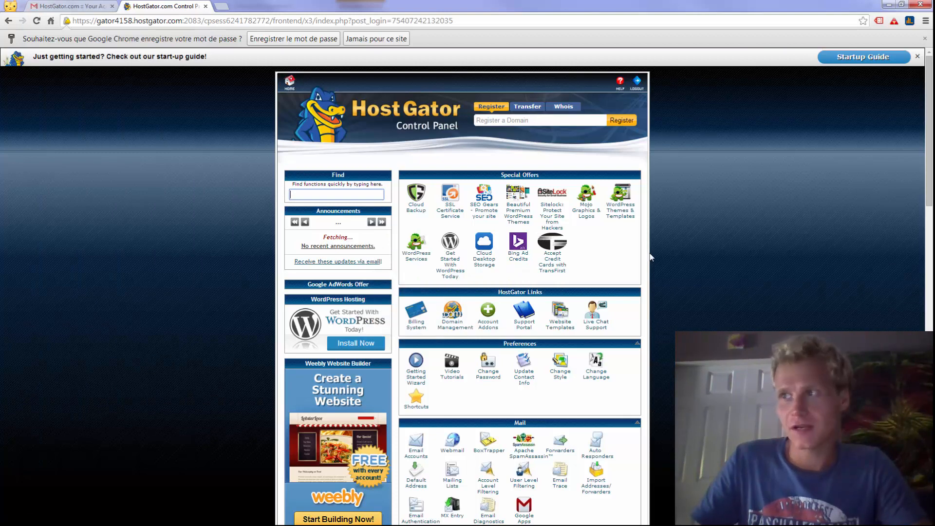
pyautogui.scroll(-2, 665, 247)
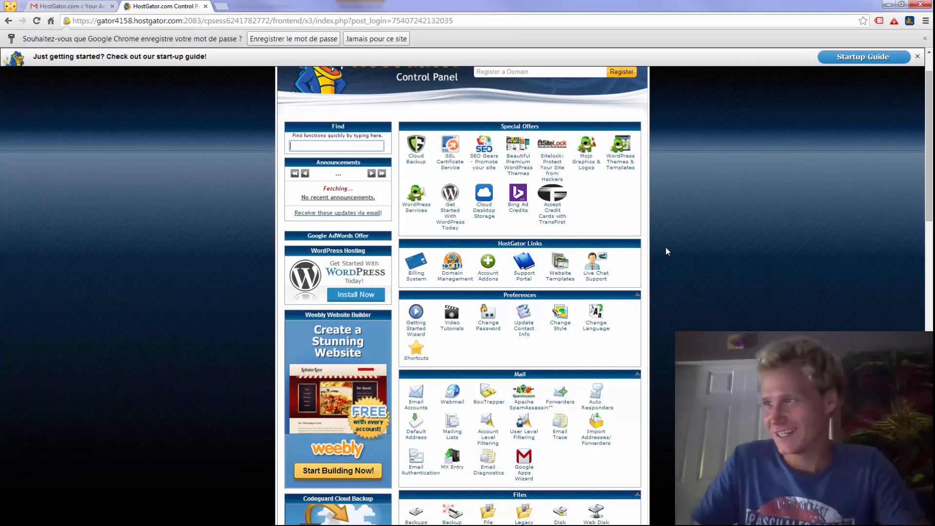
pyautogui.scroll(-3, 666, 247)
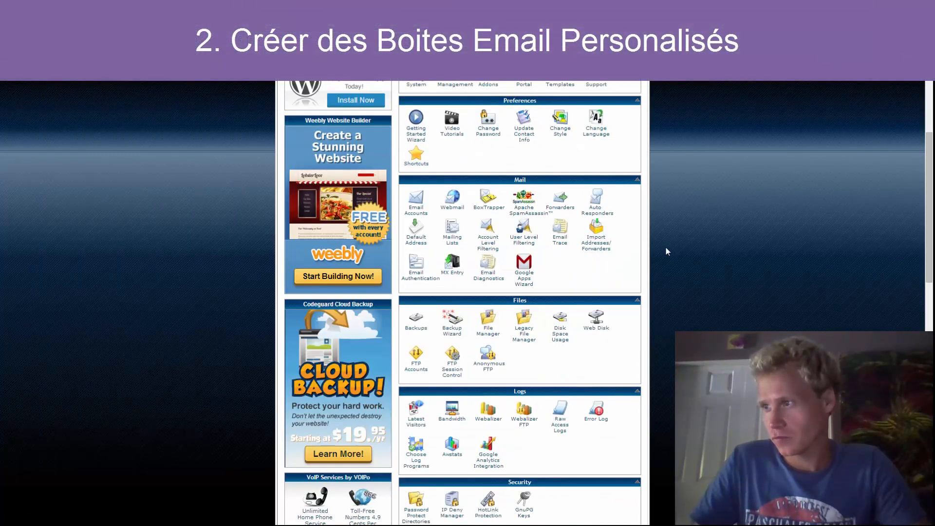
pyautogui.click(417, 204)
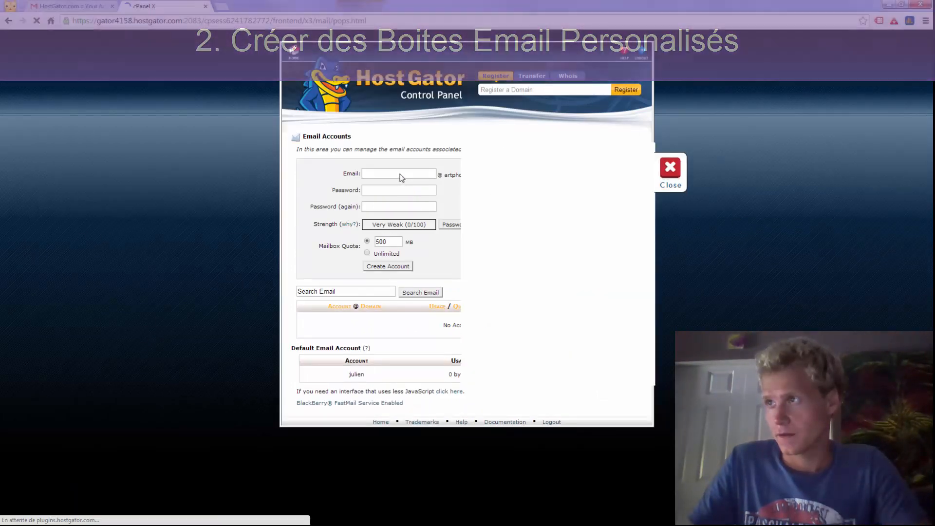
# Create the 'contact' mailbox with a password and a 1111 MB quota.
pyautogui.click(671, 168)
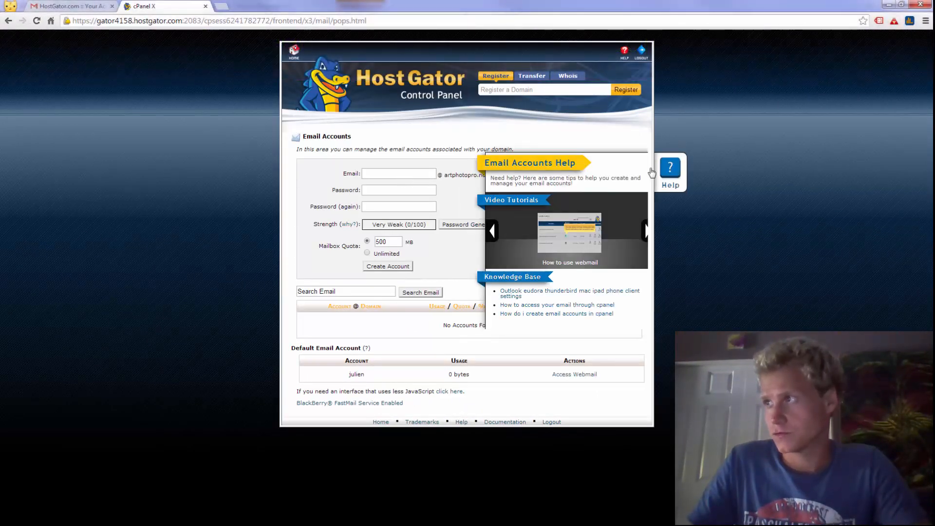
pyautogui.click(399, 173)
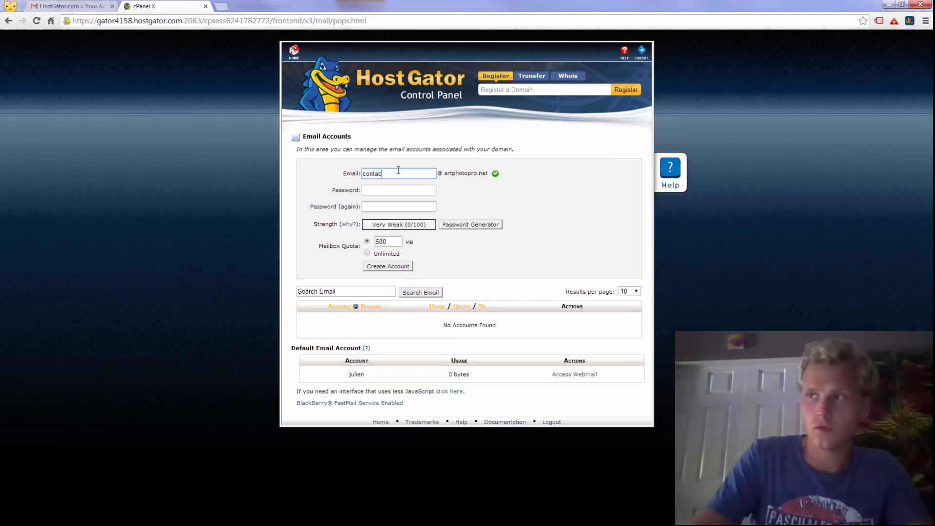
pyautogui.click(401, 190)
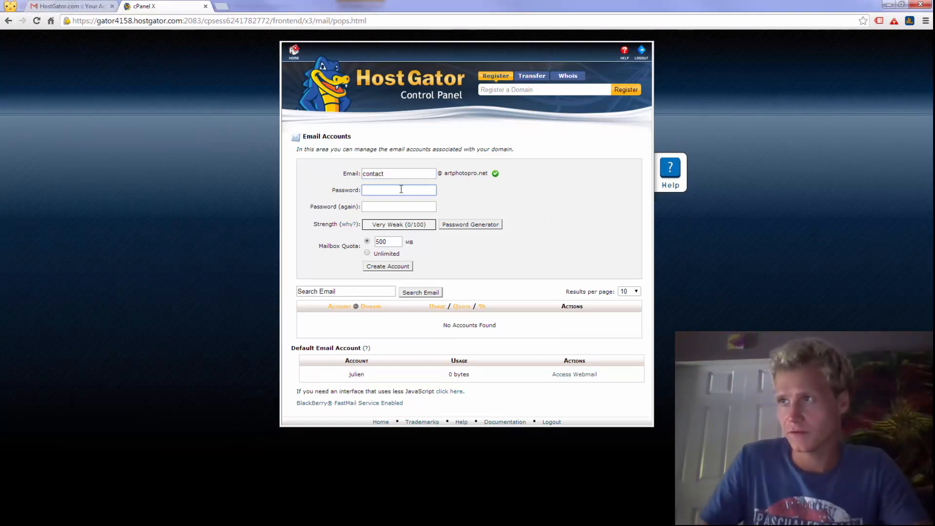
pyautogui.write('•••••••')
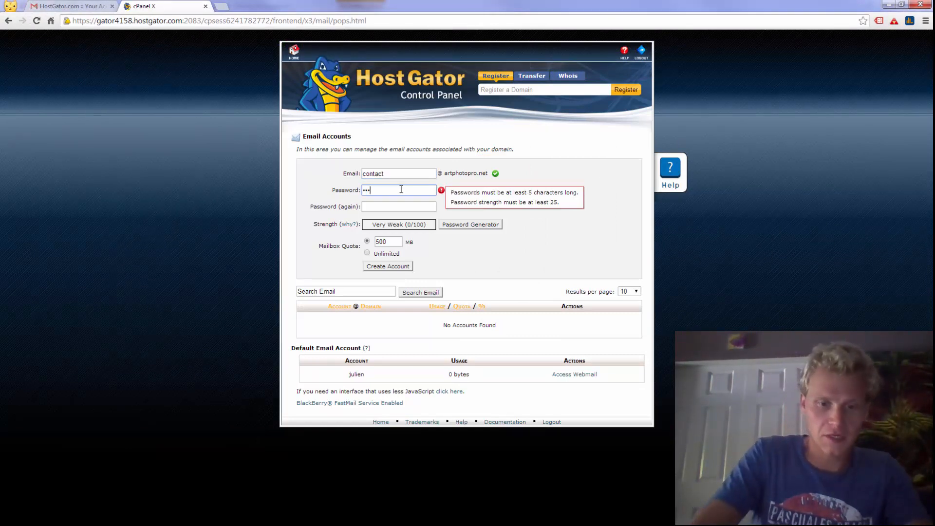
pyautogui.press('Tab')
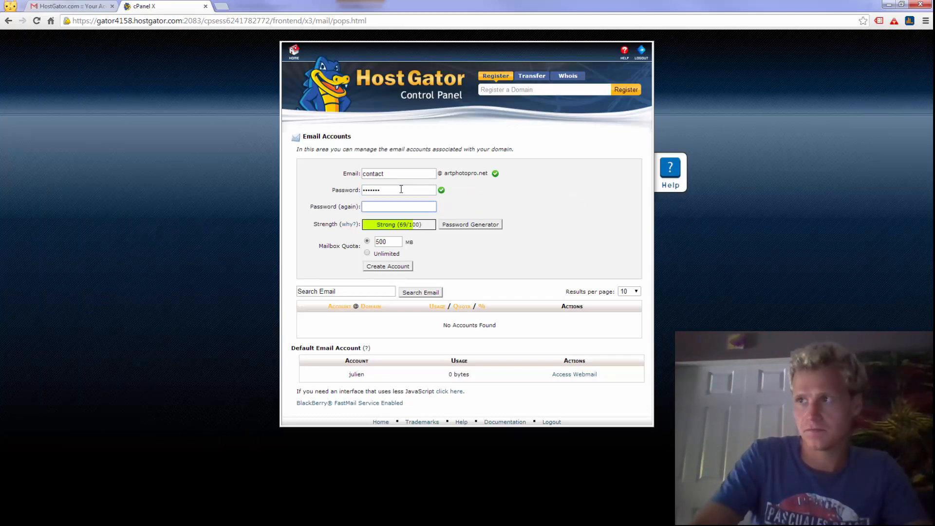
pyautogui.write('••')
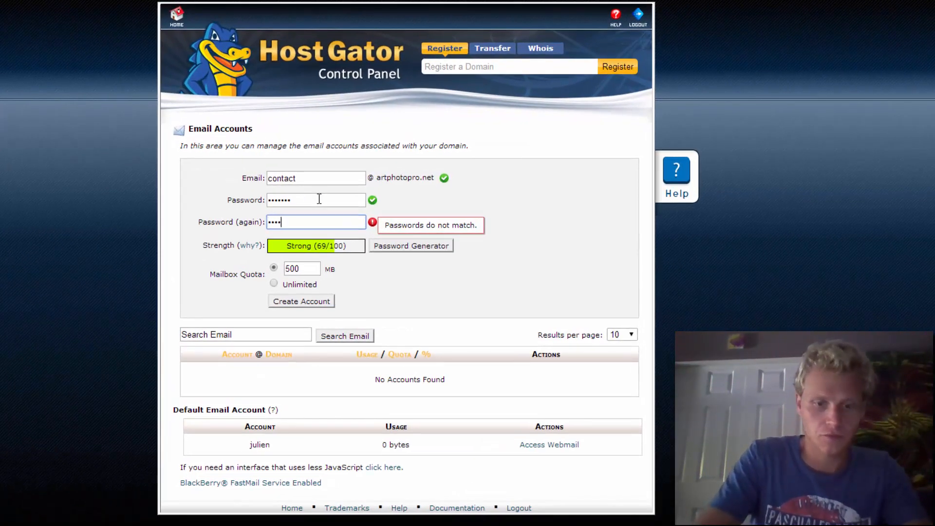
pyautogui.write('•••••')
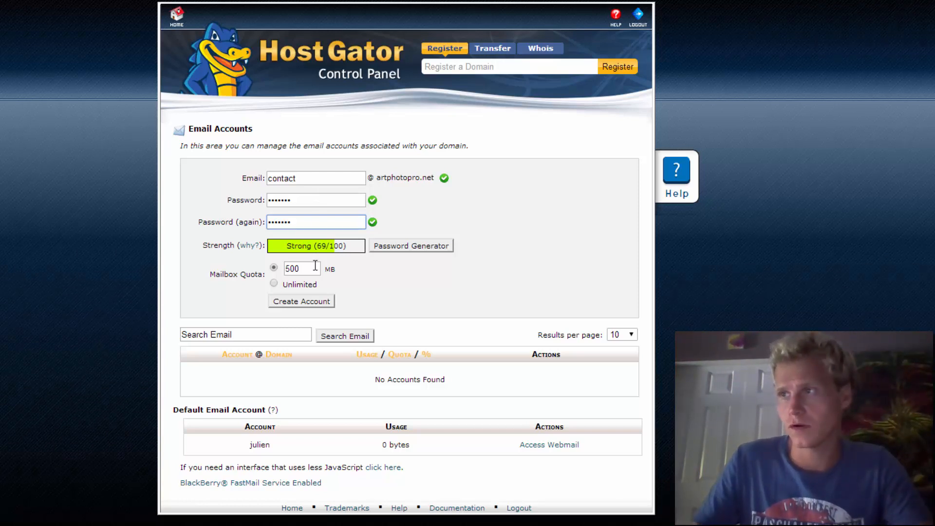
pyautogui.click(273, 268)
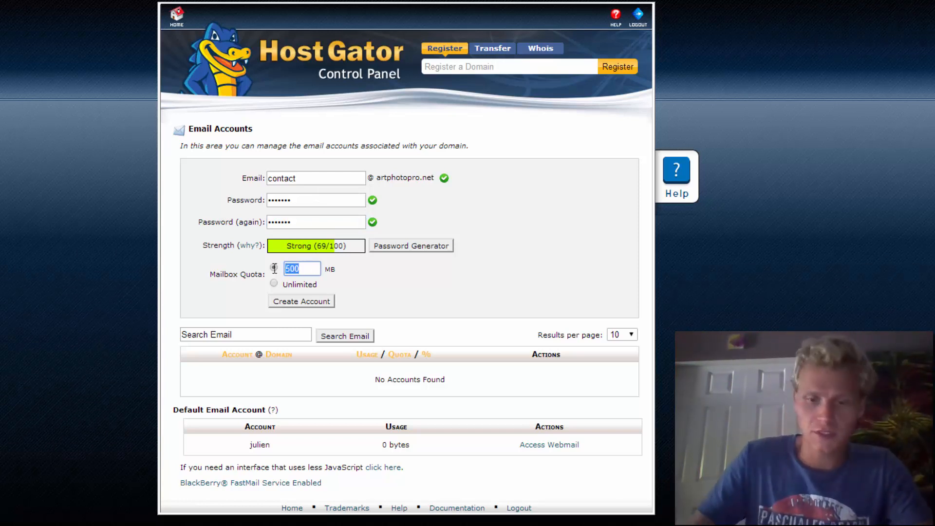
pyautogui.write('1111')
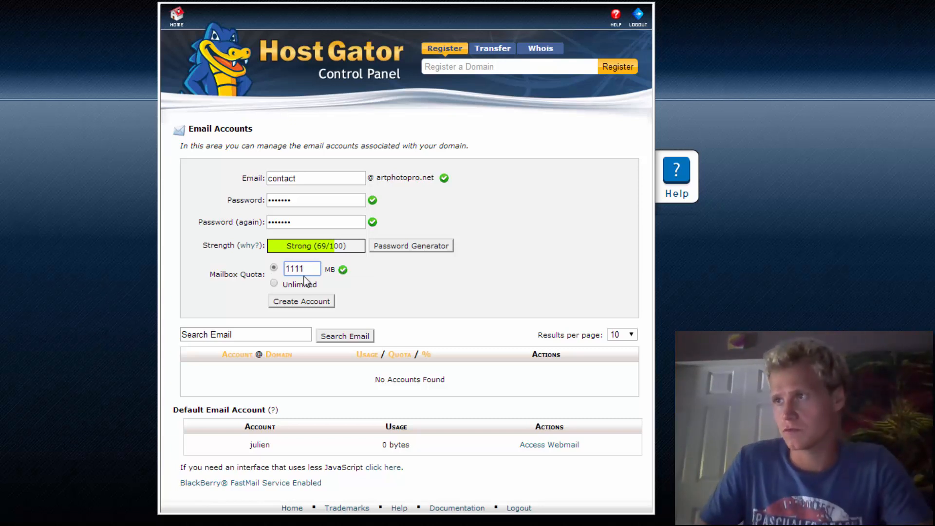
pyautogui.click(297, 302)
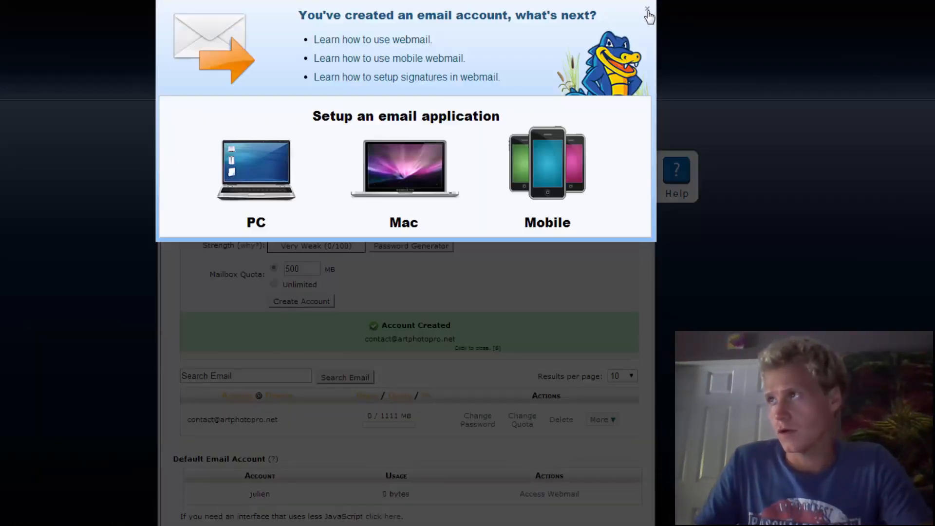
# Close the 'You've created an email account' popup to return to the Email Accounts list.
pyautogui.click(648, 9)
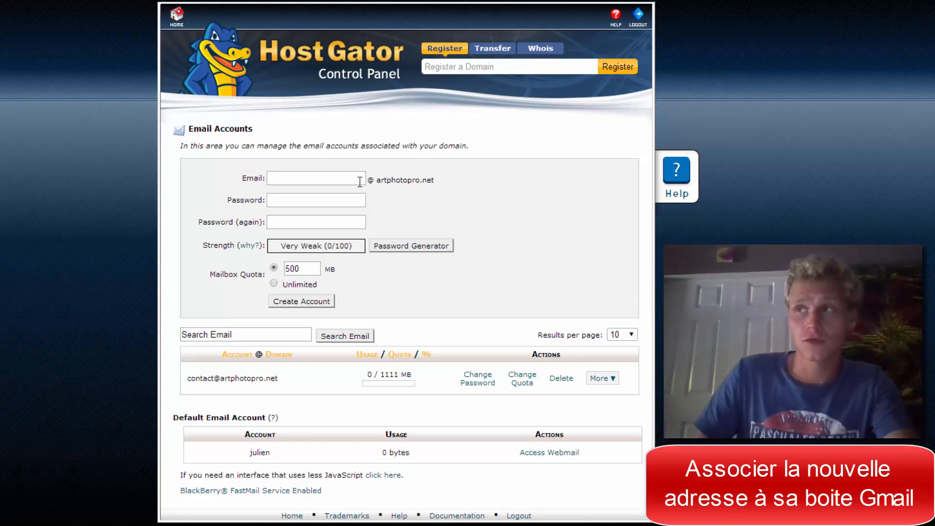
# Create a team member's artphotopro.net mailbox with a password and the default 500 MB quota.
pyautogui.click(351, 177)
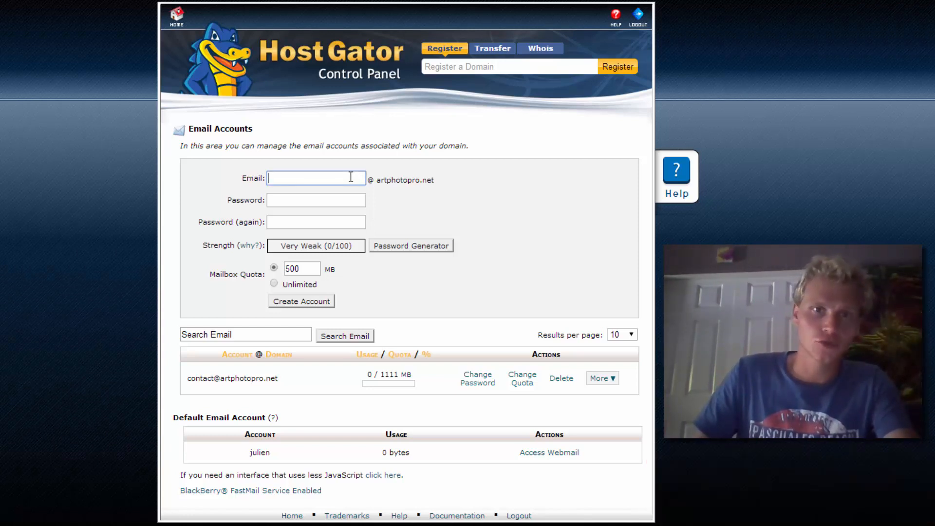
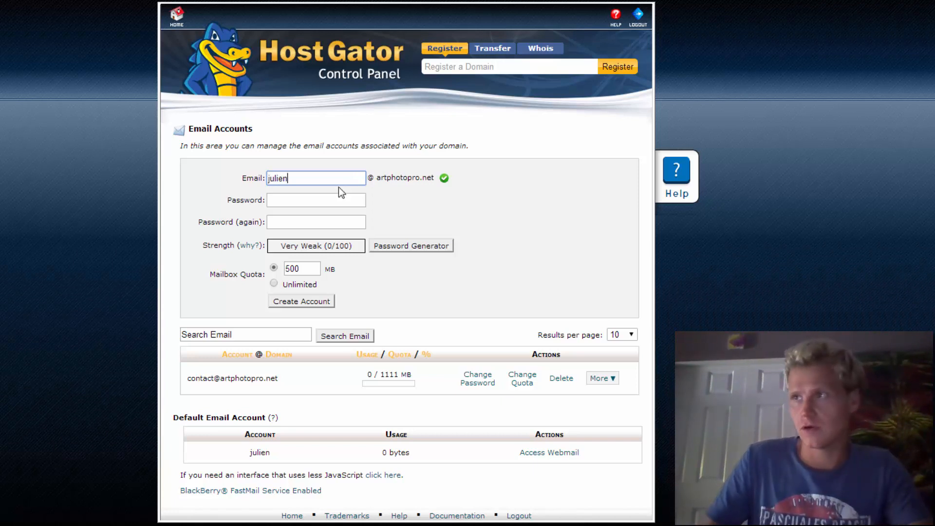
pyautogui.click(321, 201)
pyautogui.write('•••••••')
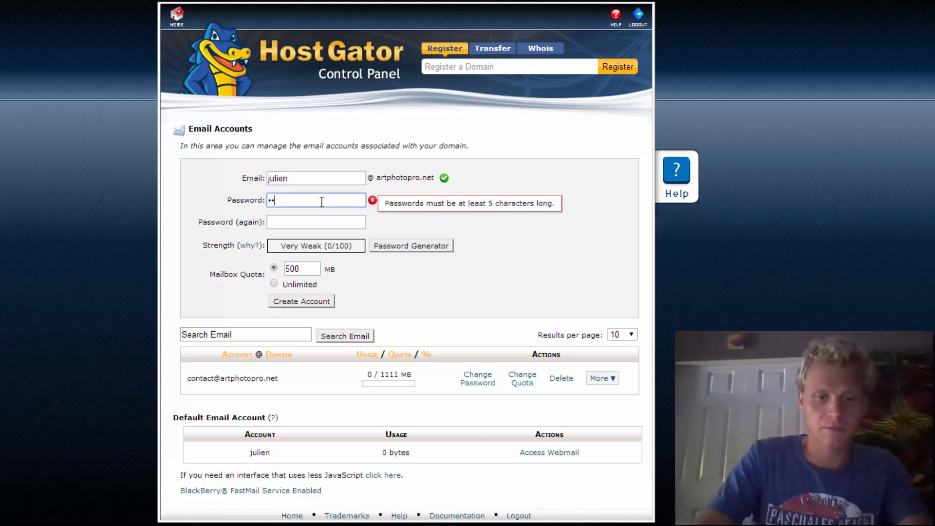
pyautogui.press('Tab')
pyautogui.write('••')
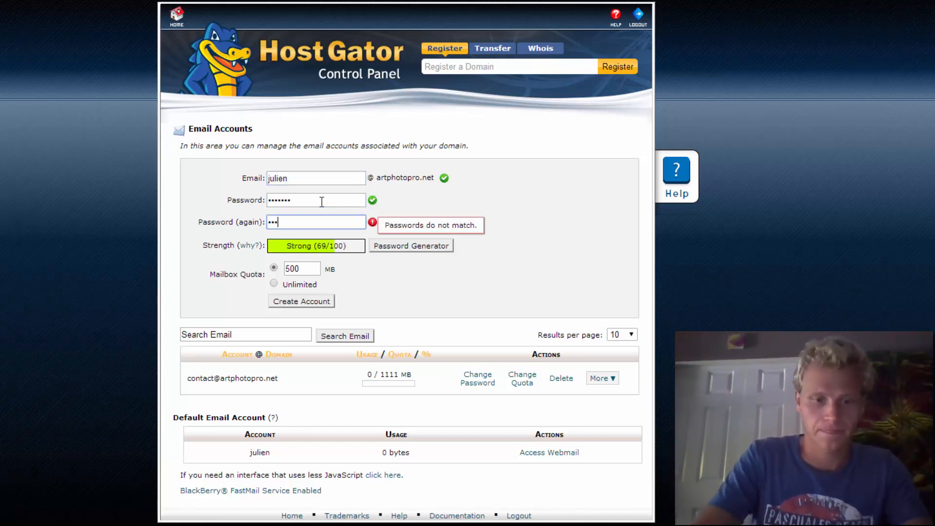
pyautogui.write('••')
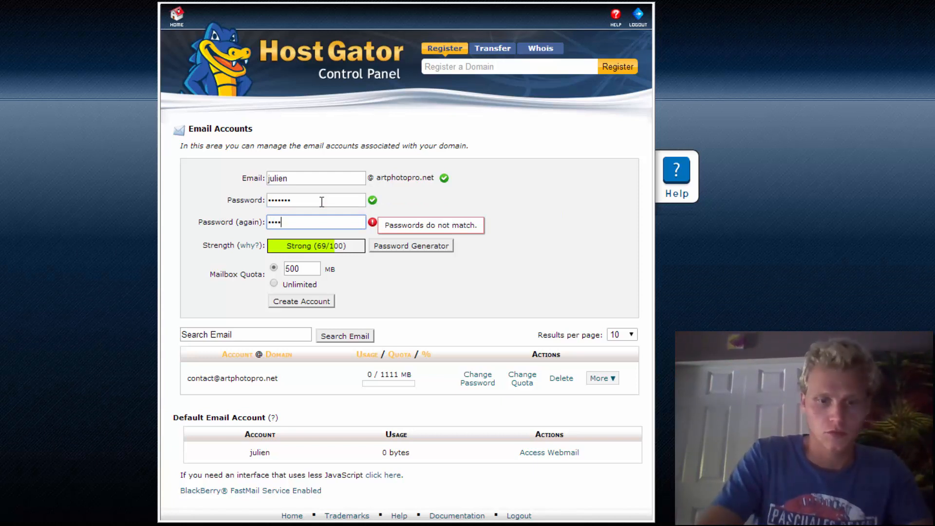
pyautogui.write('•••')
pyautogui.moveTo(308, 178); pyautogui.dragTo(269, 180)
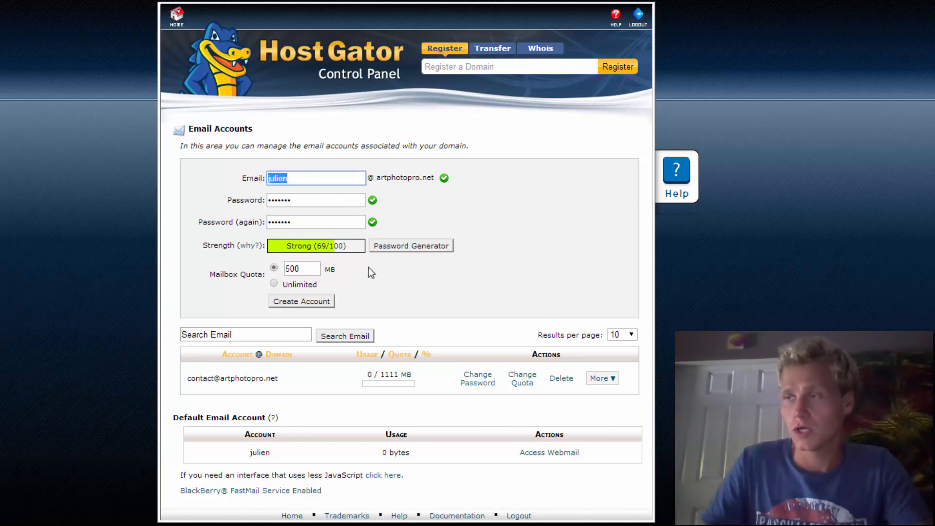
pyautogui.click(313, 303)
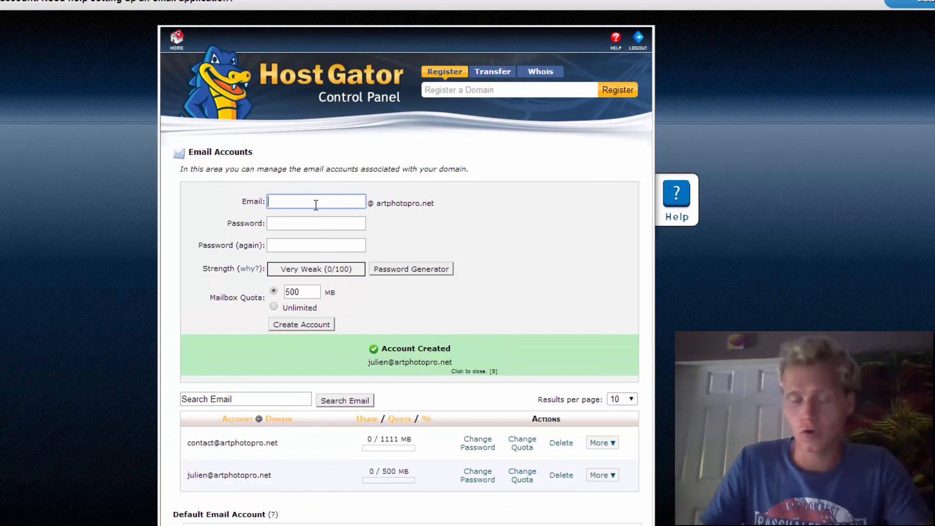
# Create a third team member's 500 MB mailbox, then show the contact row's More options.
pyautogui.press('Tab')
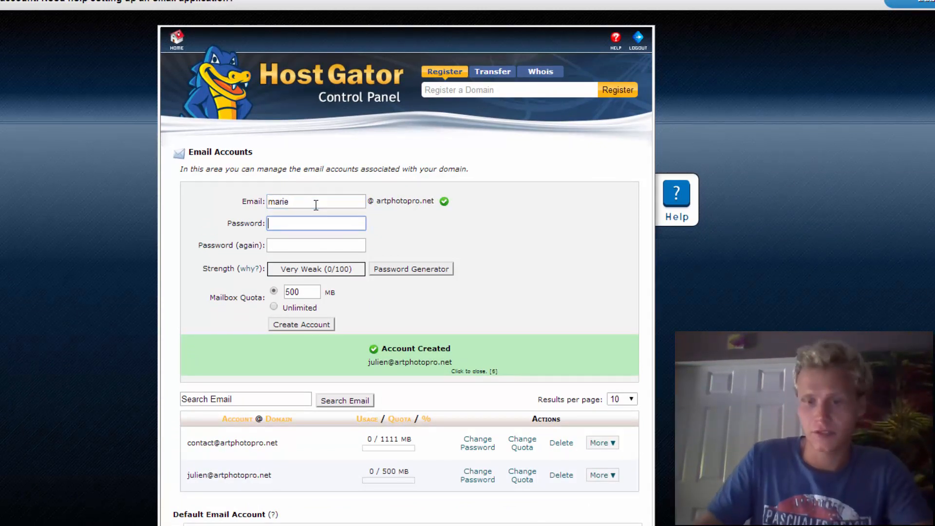
pyautogui.write('*******')
pyautogui.press('Tab')
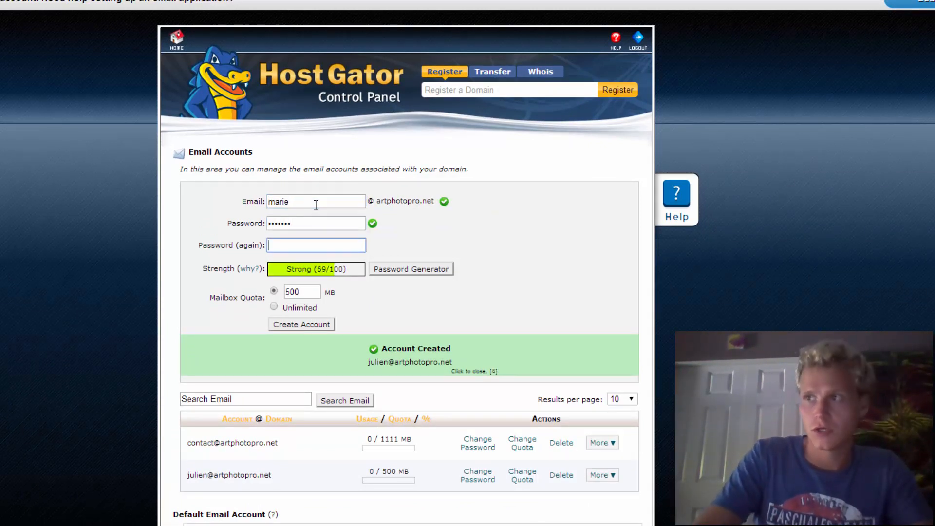
pyautogui.write('*******')
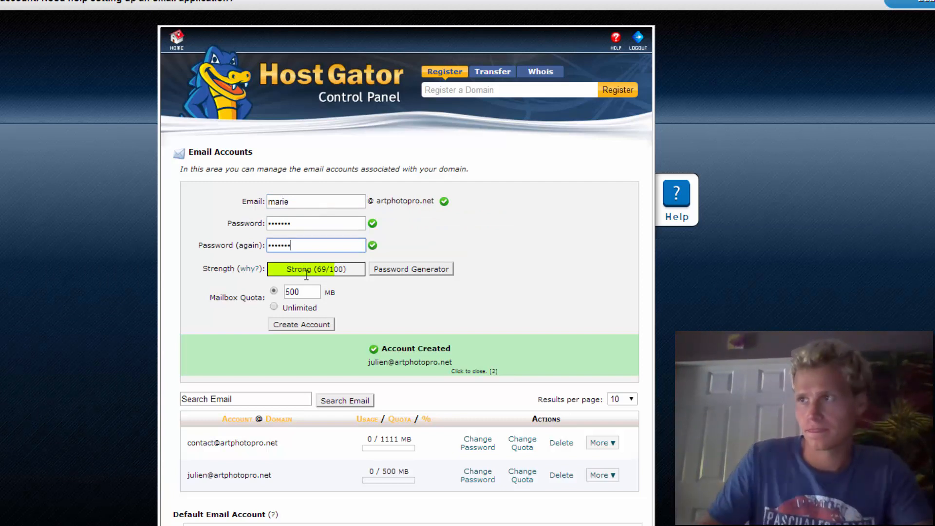
pyautogui.click(312, 324)
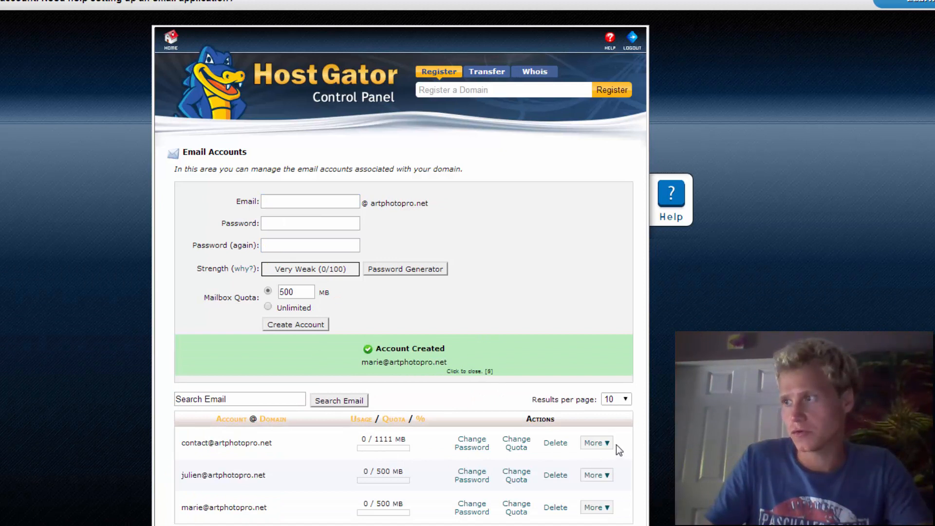
pyautogui.click(604, 443)
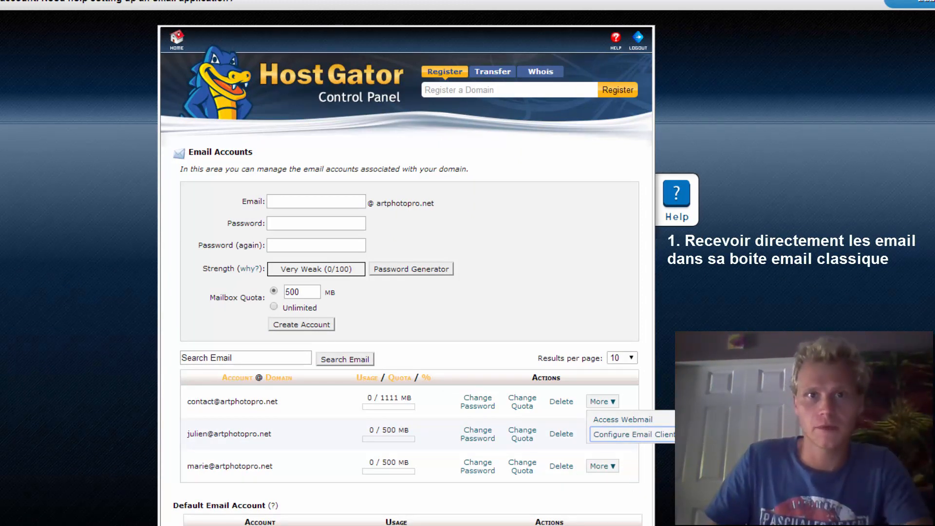
# Close the contact mailbox's More menu and select the second account's address text.
pyautogui.click(706, 438)
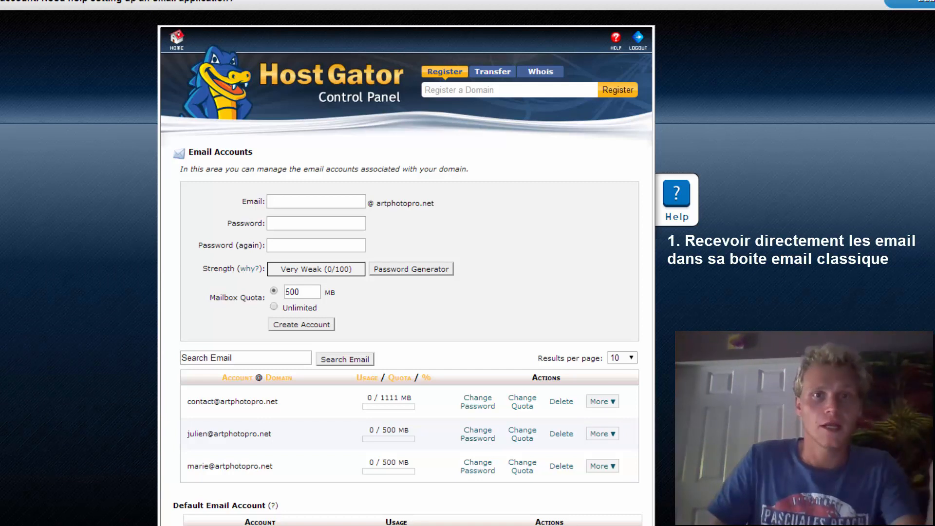
pyautogui.moveTo(280, 434); pyautogui.dragTo(189, 433)
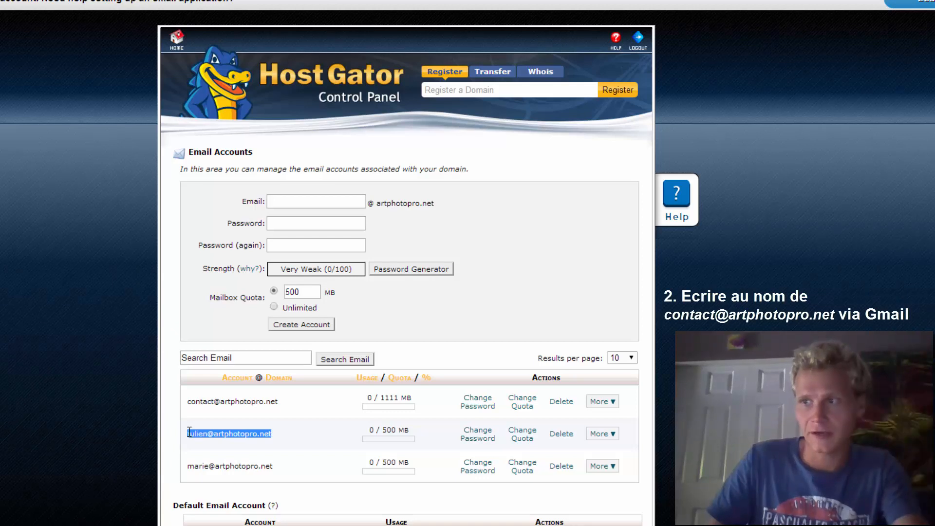
# Create the fourth team member's artphotopro.net mailbox with a password and 500 MB quota.
pyautogui.click(321, 197)
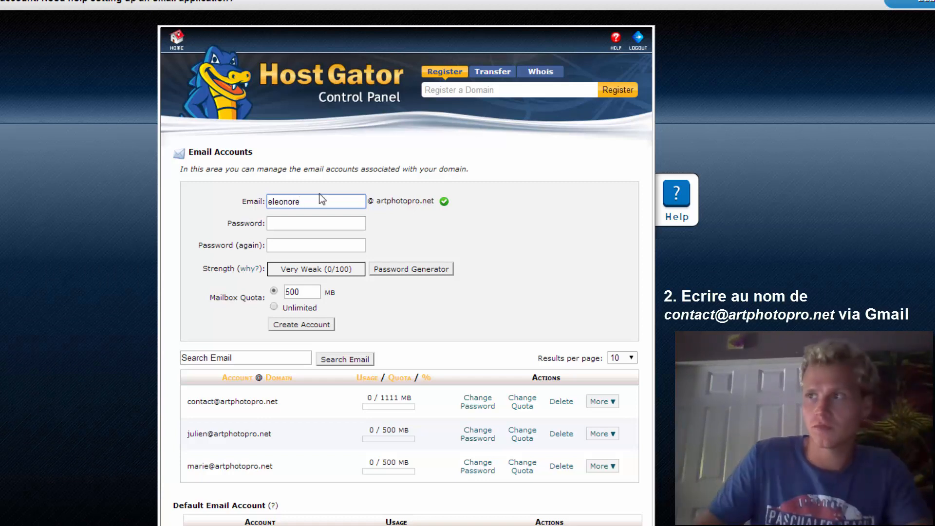
pyautogui.click(300, 228)
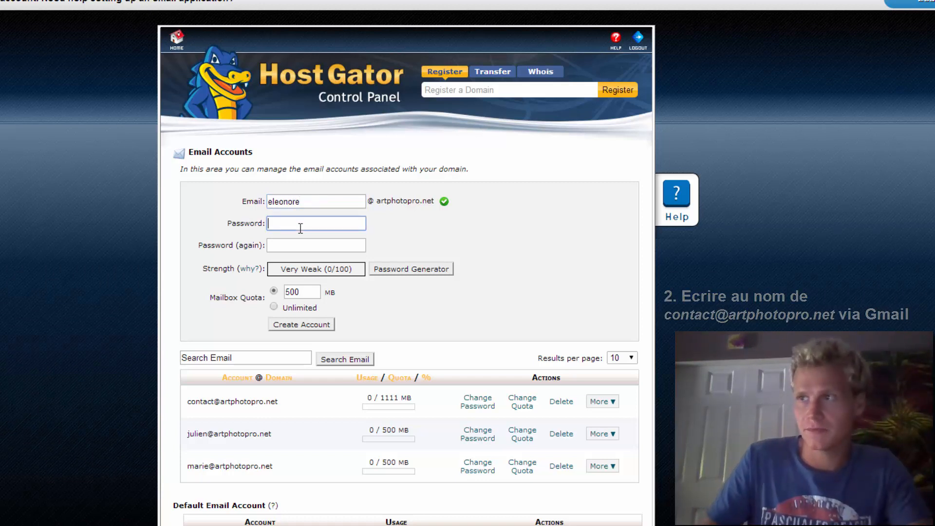
pyautogui.write('•••••••')
pyautogui.press('Tab')
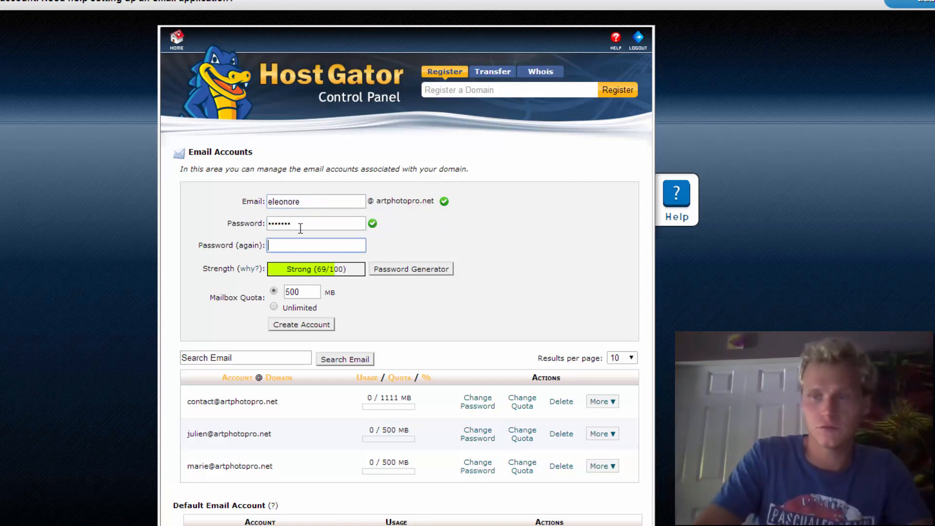
pyautogui.write('•••••••')
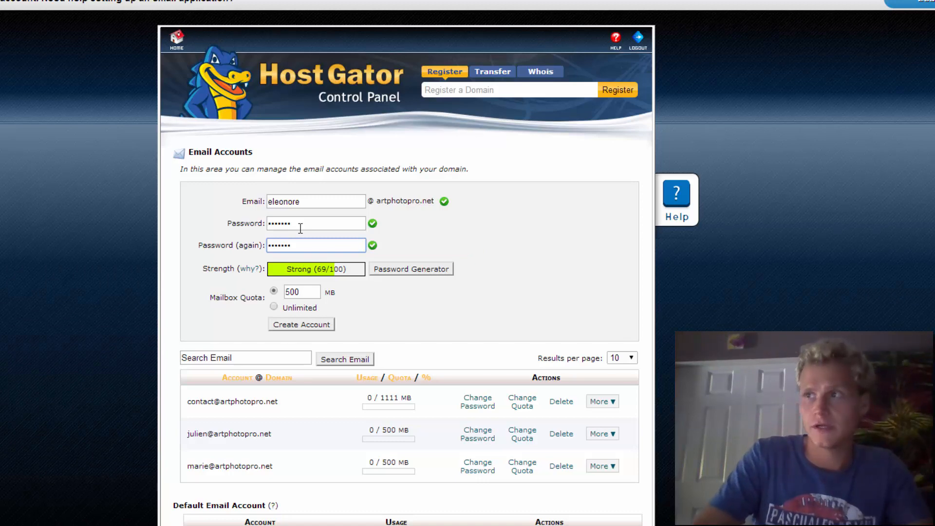
pyautogui.click(310, 323)
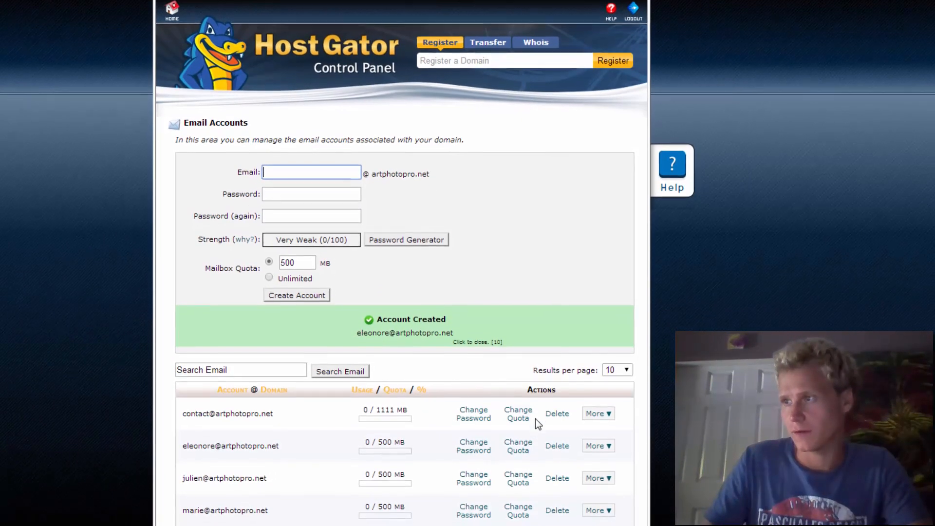
pyautogui.scroll(-2, 535, 419)
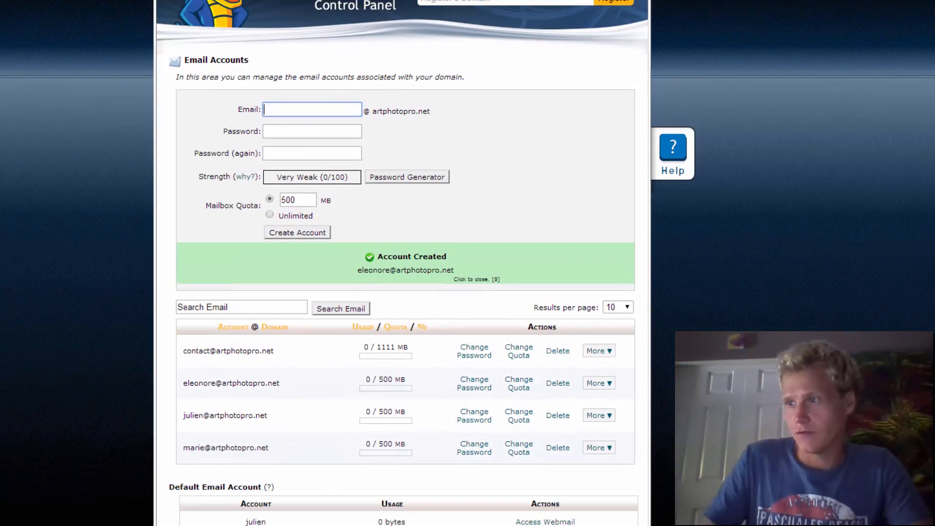
pyautogui.scroll(1, 572, 253)
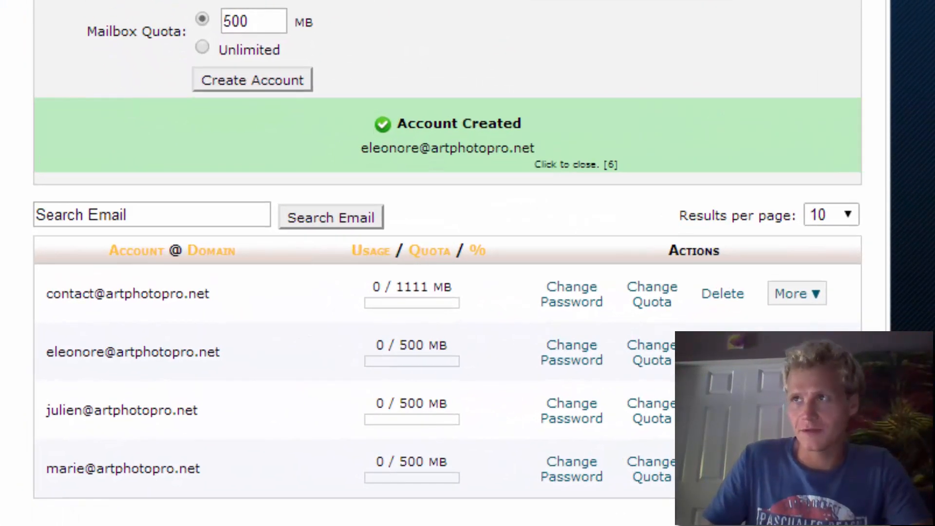